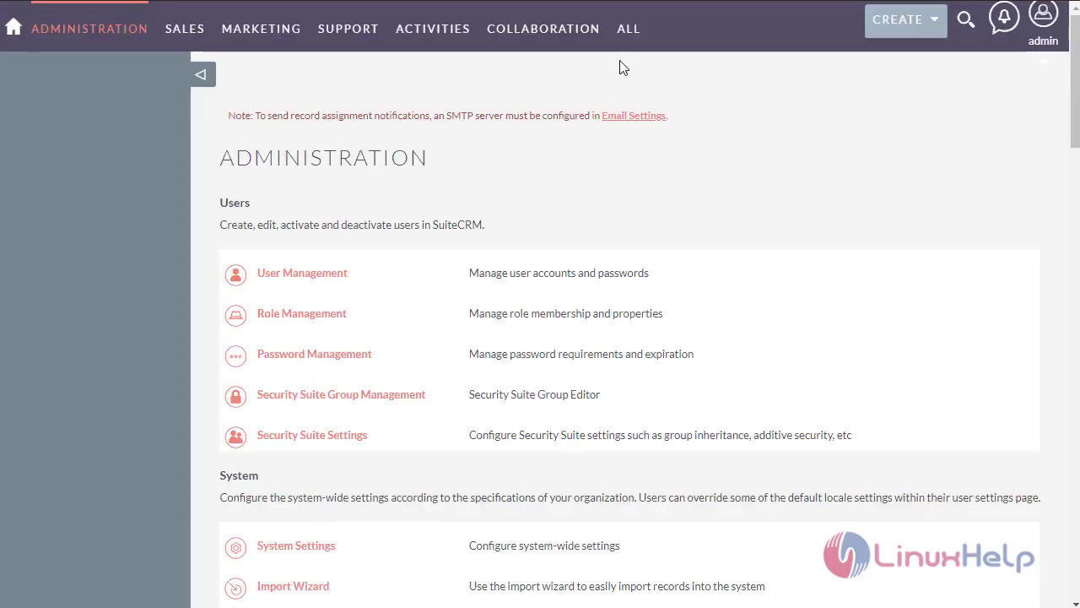
# - Create a new account named 'reena dancing school'
pyautogui.moveTo(628, 29)
pyautogui.click(655, 96)
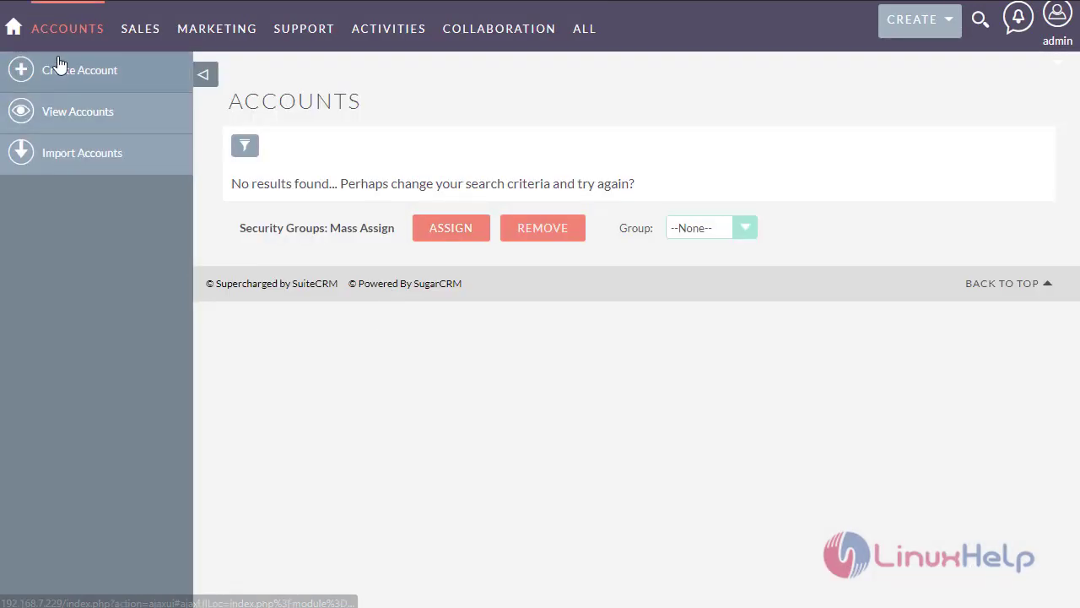
pyautogui.click(58, 68)
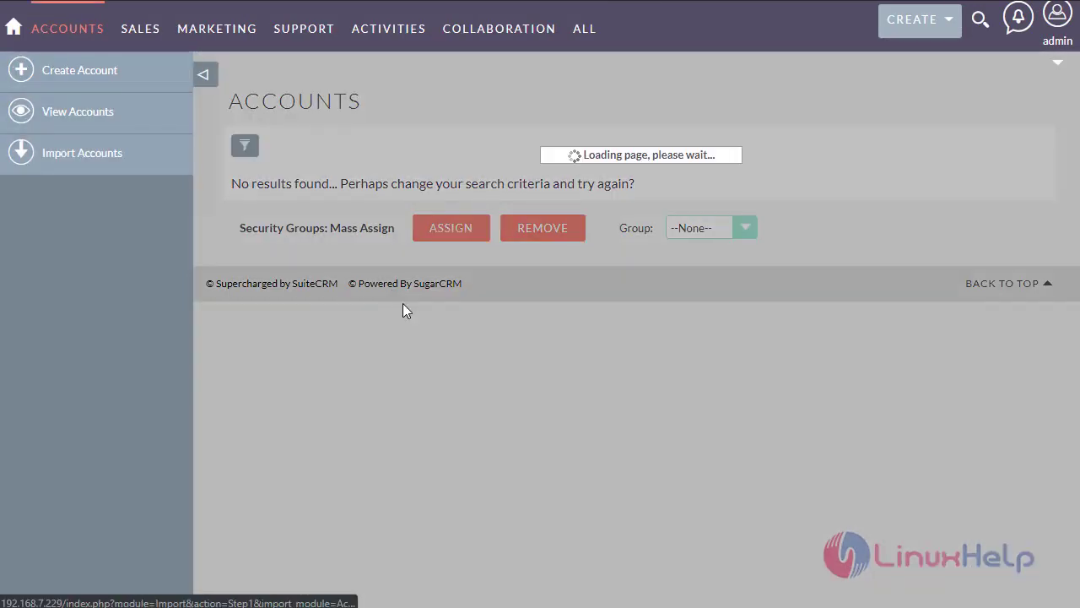
pyautogui.click(460, 250)
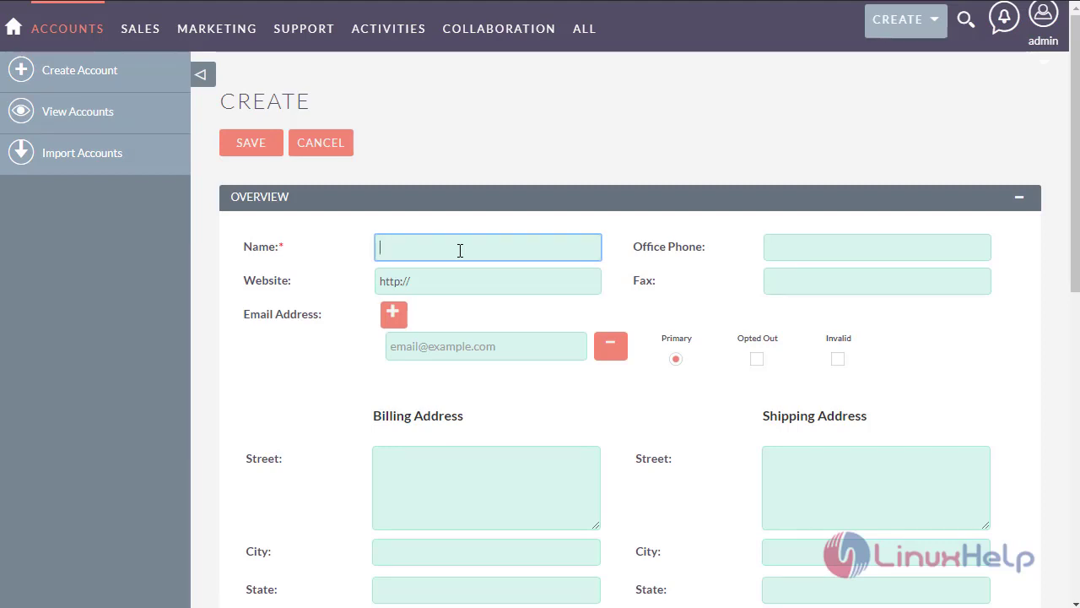
pyautogui.write('reena da')
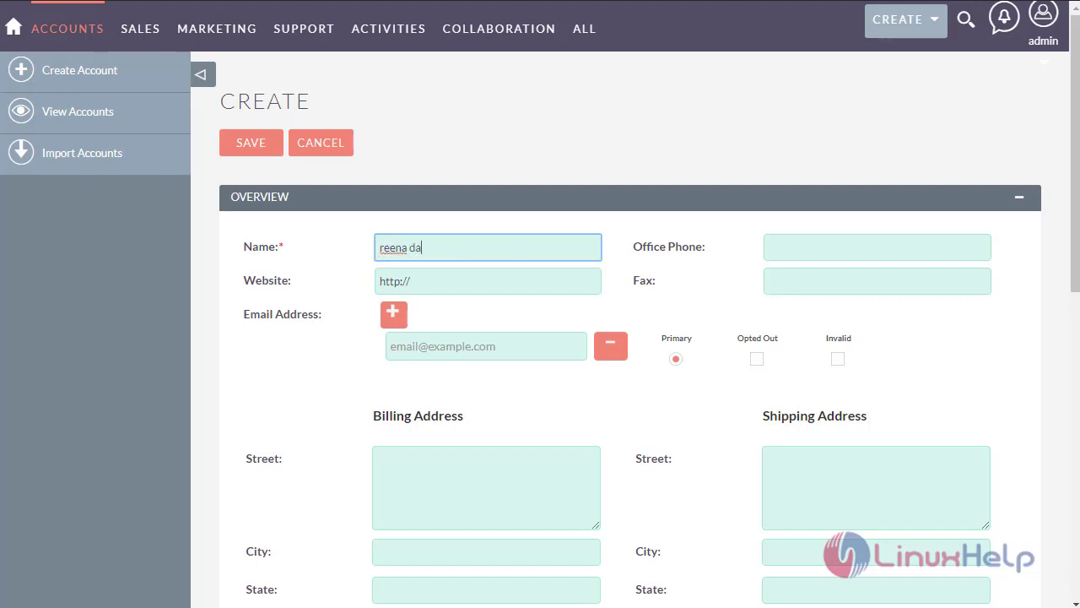
pyautogui.write('ncing school')
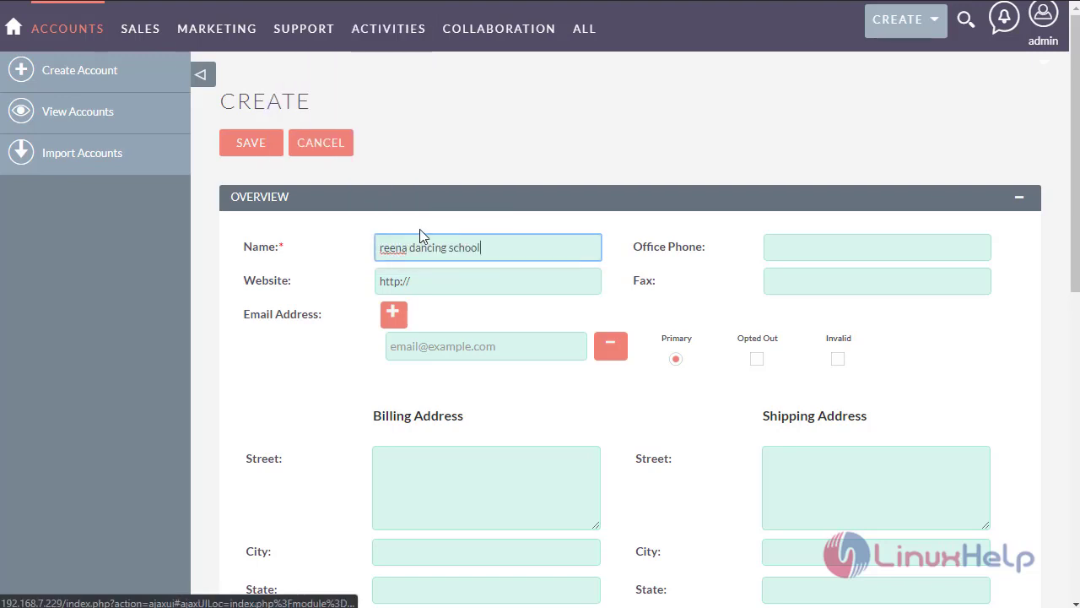
# - Enter the account's office phone number and primary e-mail address
pyautogui.click(785, 251)
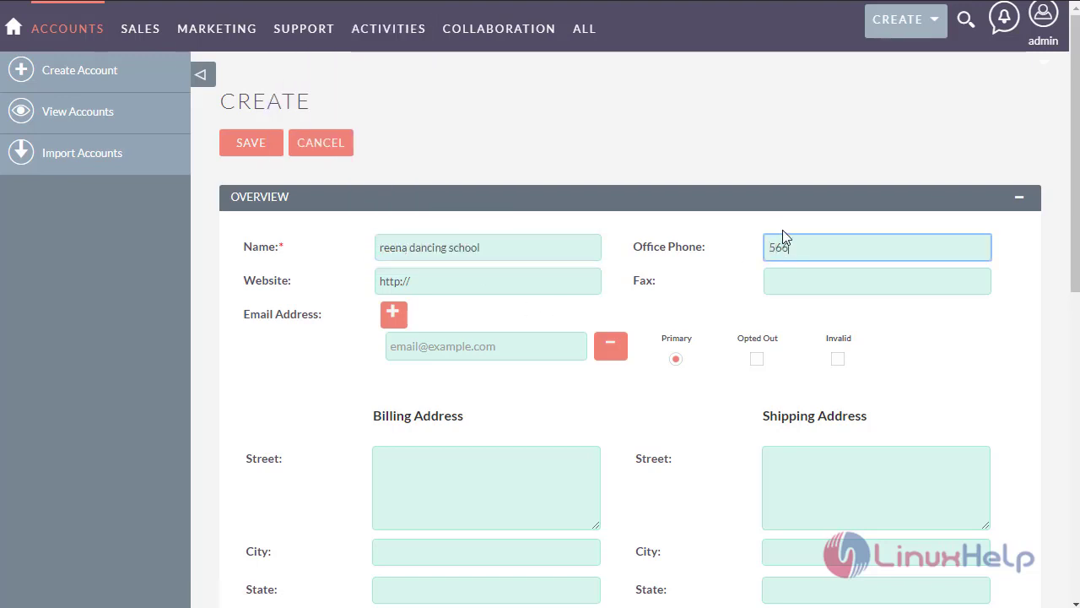
pyautogui.write('56644896')
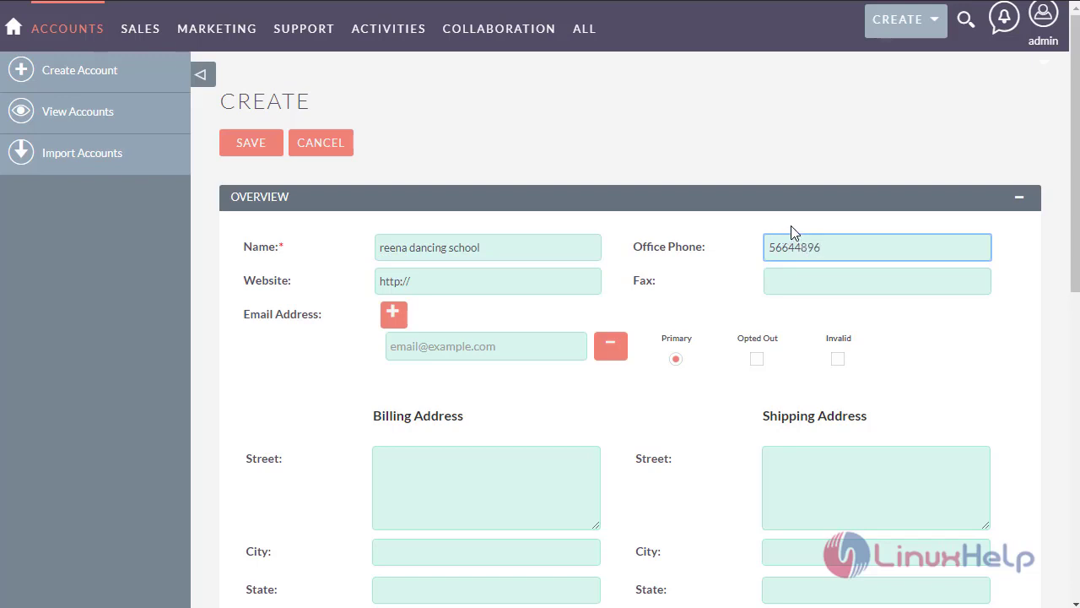
pyautogui.click(551, 346)
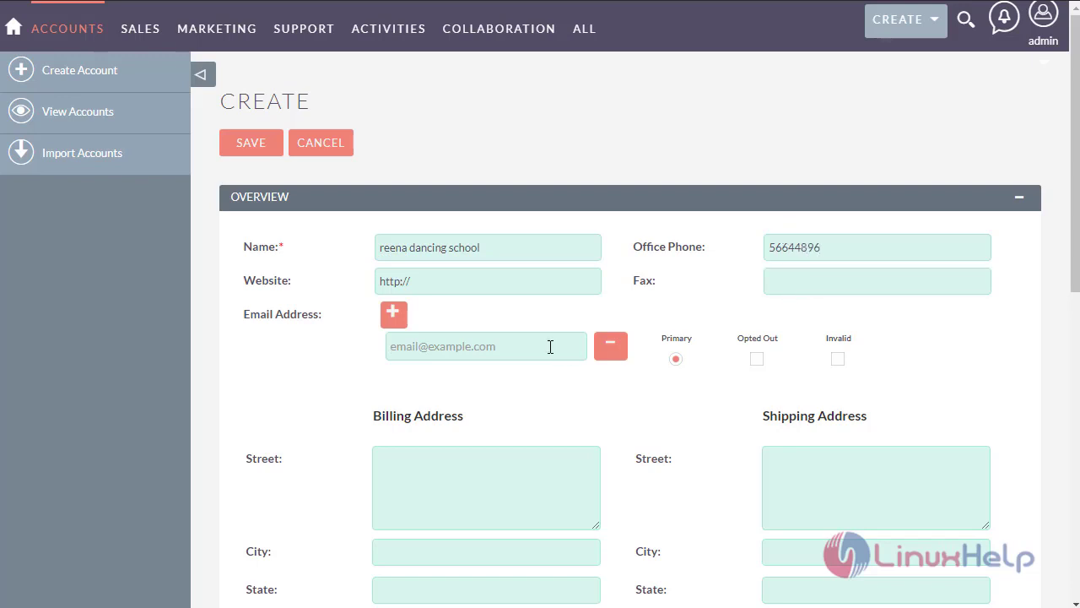
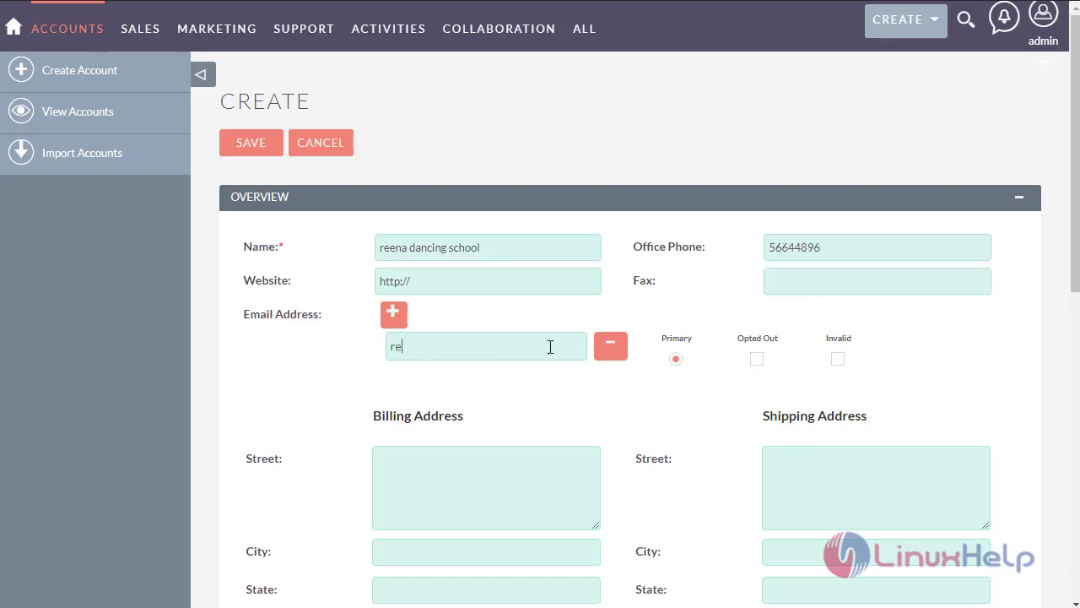
pyautogui.click(455, 451)
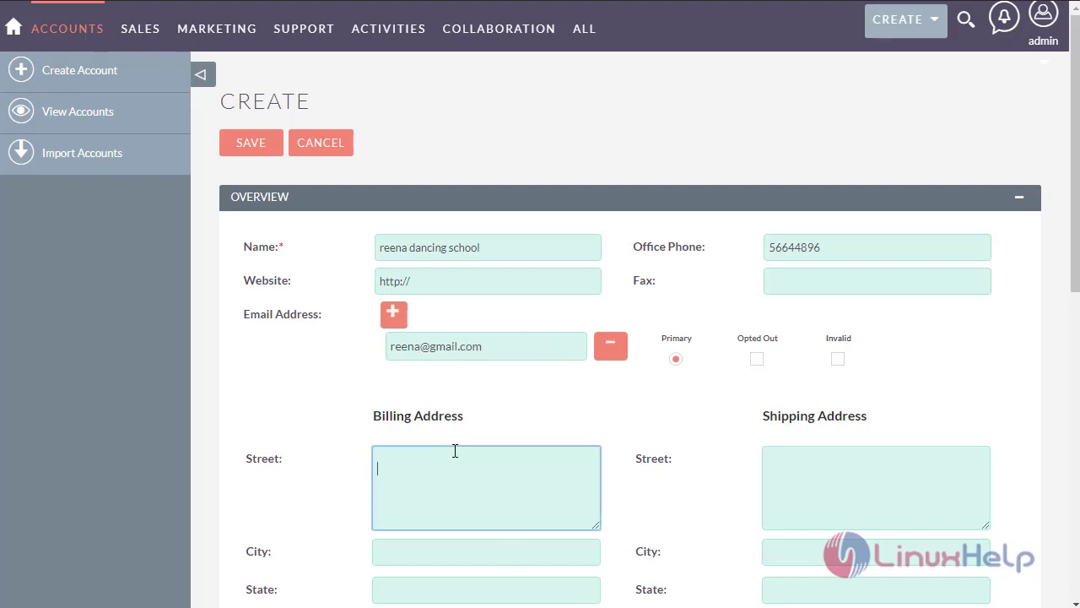
# - Fill in the billing street number, city and state
pyautogui.scroll(-5, 455, 451)
pyautogui.scroll(3, 454, 451)
pyautogui.write('1')
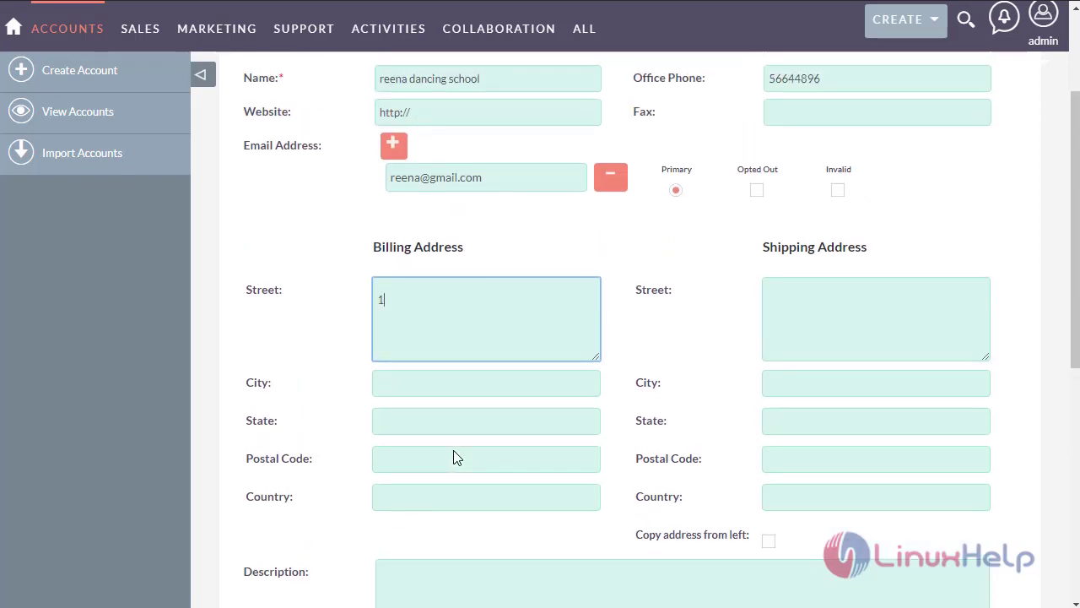
pyautogui.write('6,')
pyautogui.scroll(1, 453, 458)
pyautogui.click(453, 463)
pyautogui.write('ch')
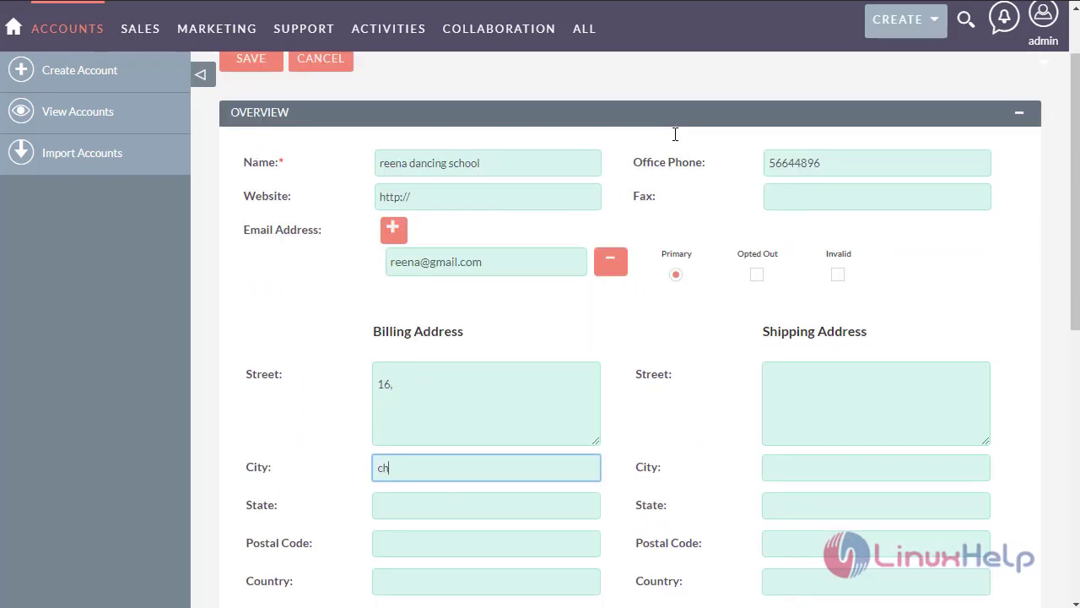
pyautogui.write('ennai')
pyautogui.click(411, 506)
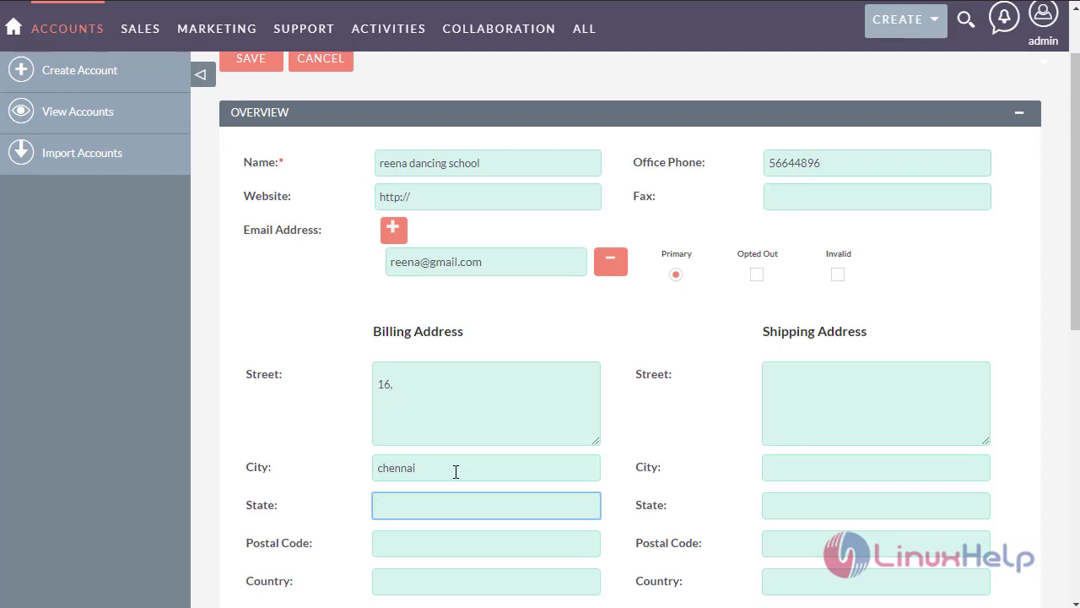
pyautogui.write('tamilnadu')
# - Add the billing postal code and country, then copy the billing address into shipping
pyautogui.click(466, 549)
pyautogui.write('600099')
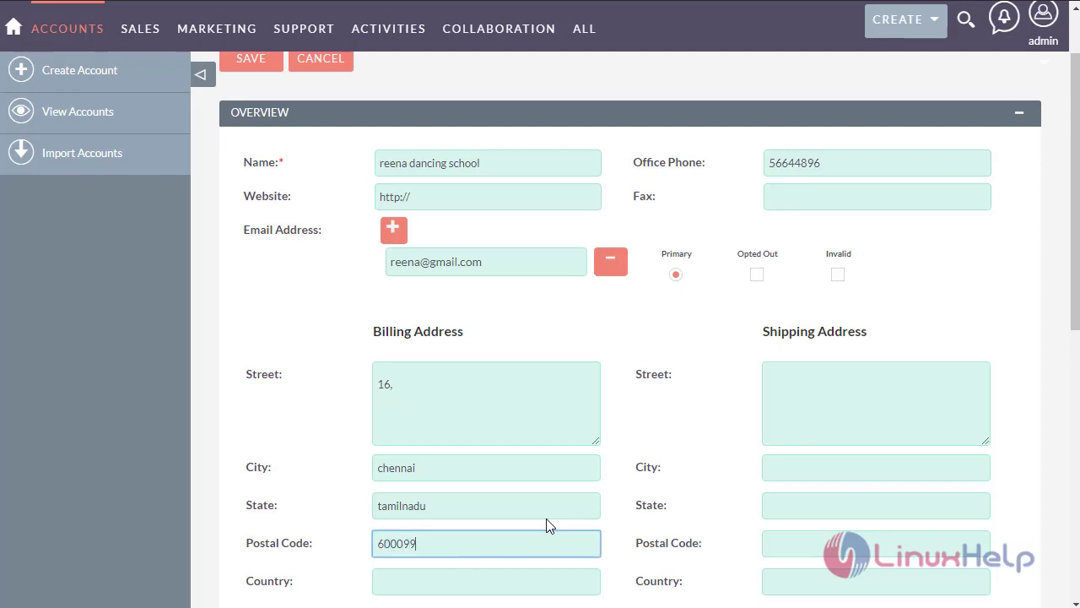
pyautogui.scroll(-2, 546, 525)
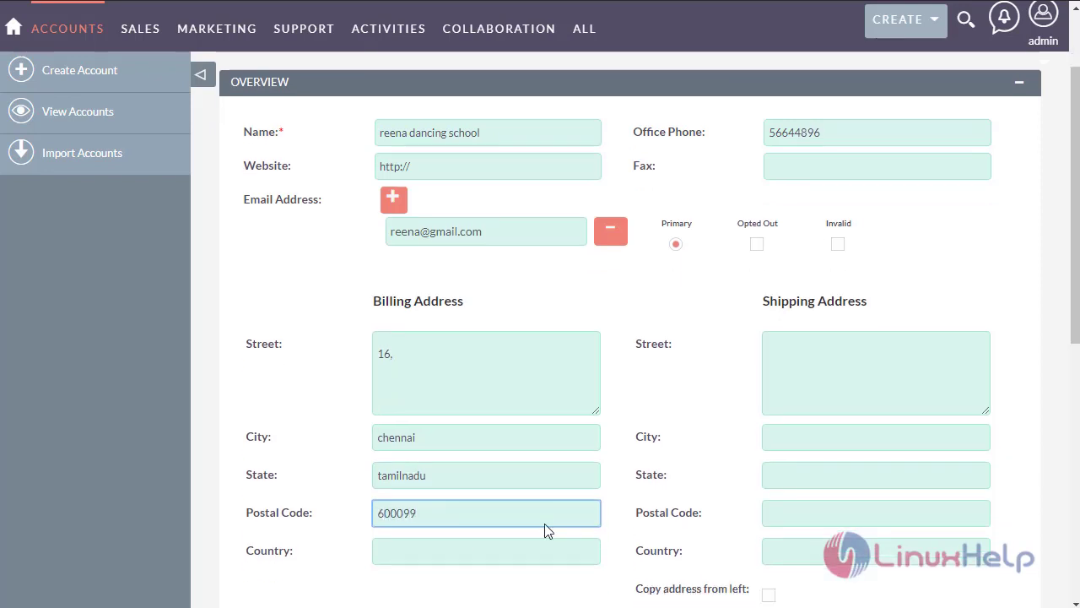
pyautogui.click(484, 416)
pyautogui.write('india')
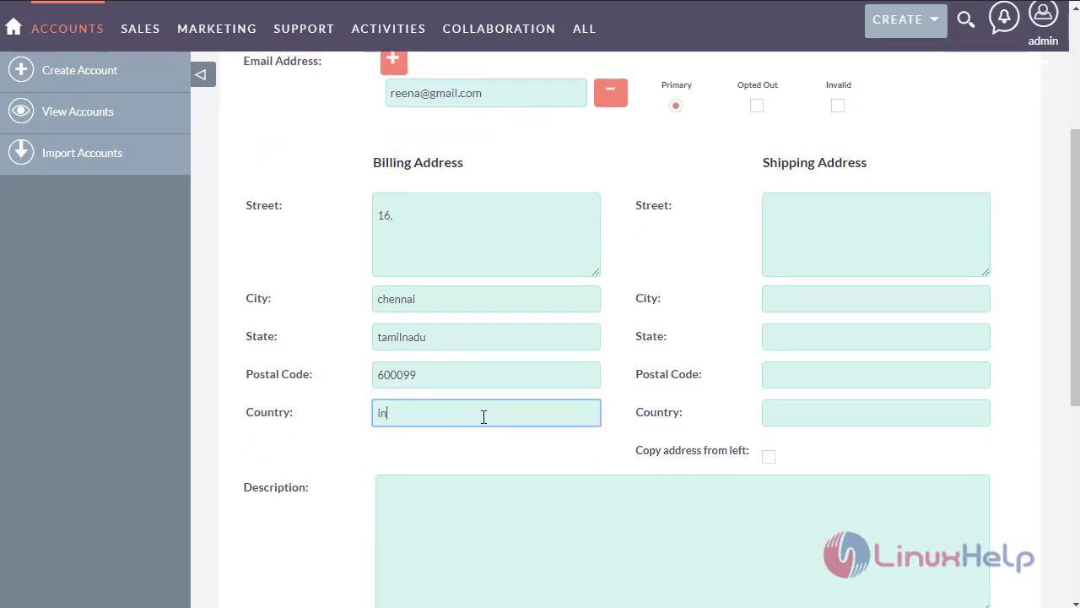
pyautogui.click(764, 462)
pyautogui.scroll(-4, 634, 504)
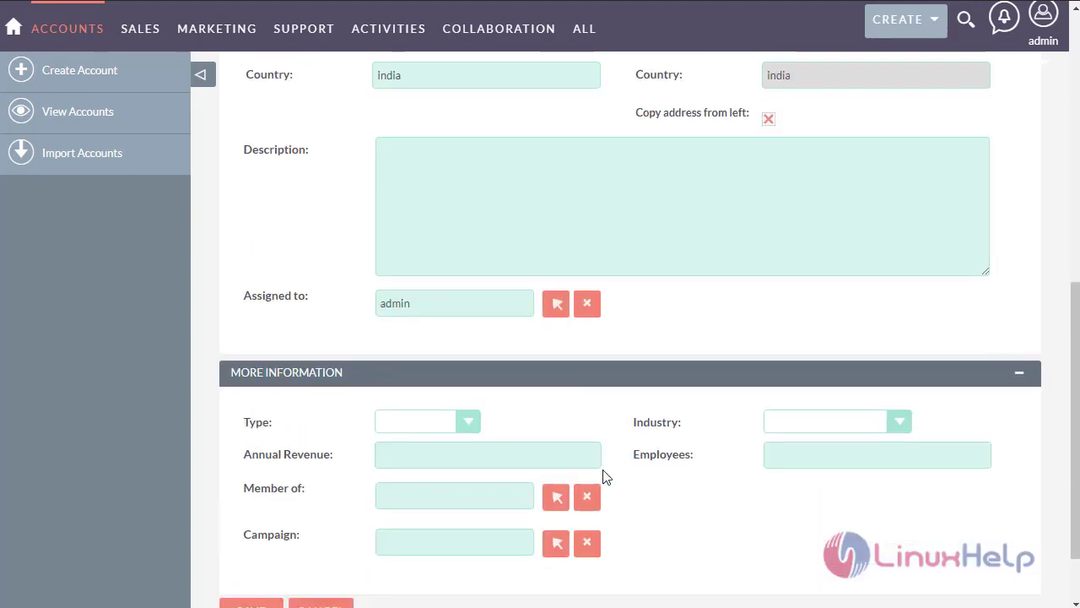
# - Under More Information, choose type Investor and industry Education, and enter annual revenue 15000
pyautogui.scroll(2, 602, 475)
pyautogui.click(463, 323)
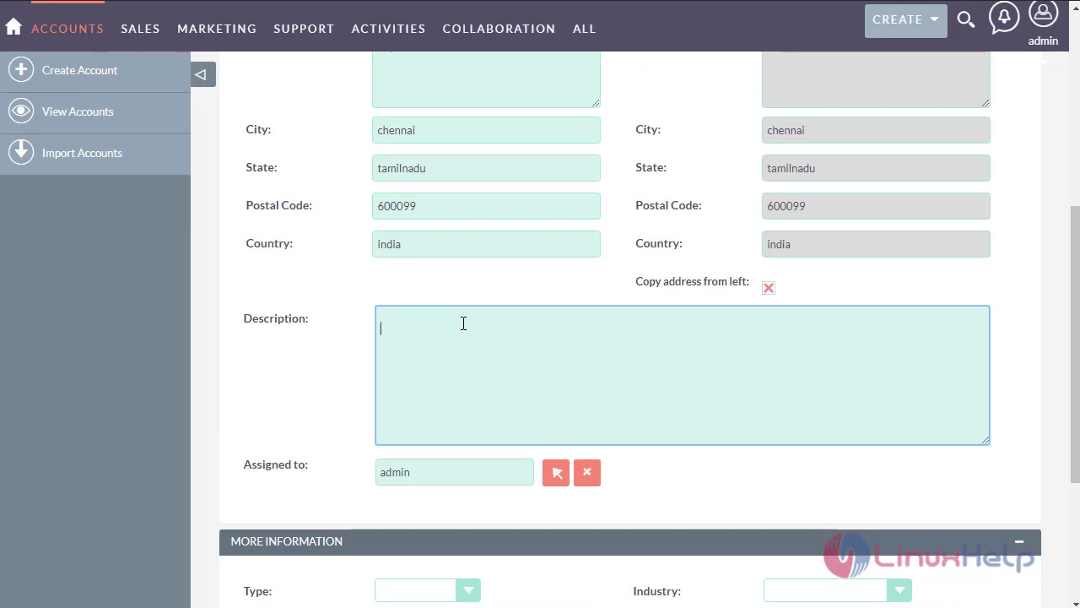
pyautogui.scroll(-2, 468, 423)
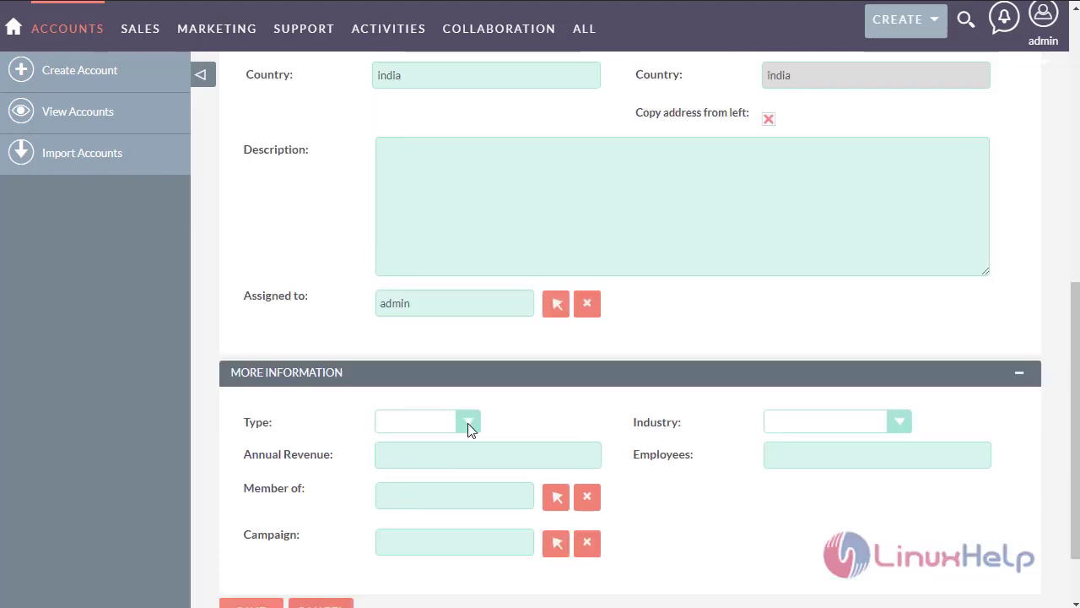
pyautogui.click(467, 423)
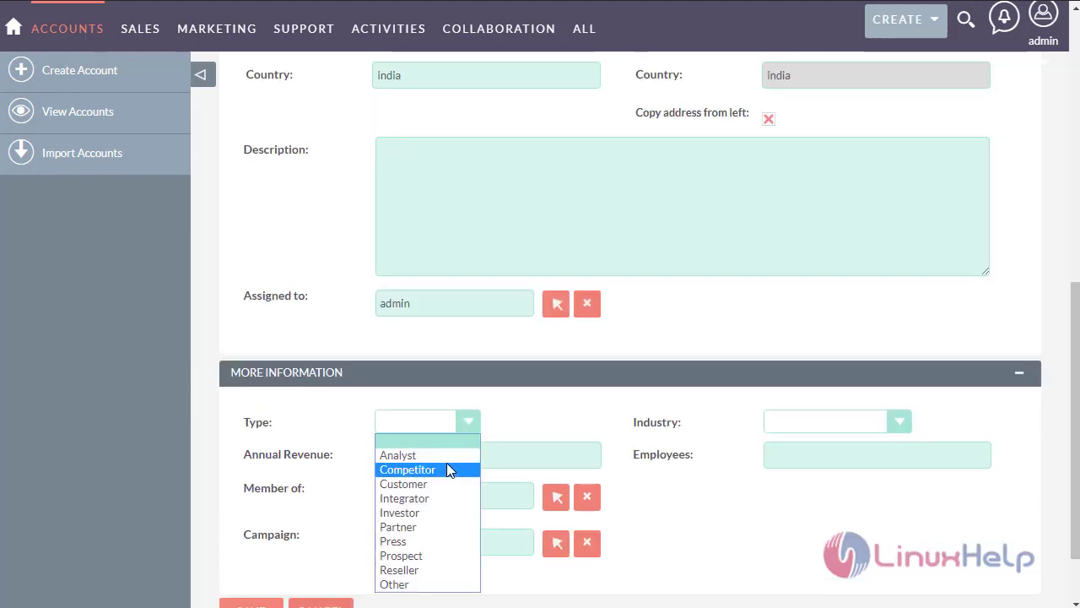
pyautogui.click(438, 512)
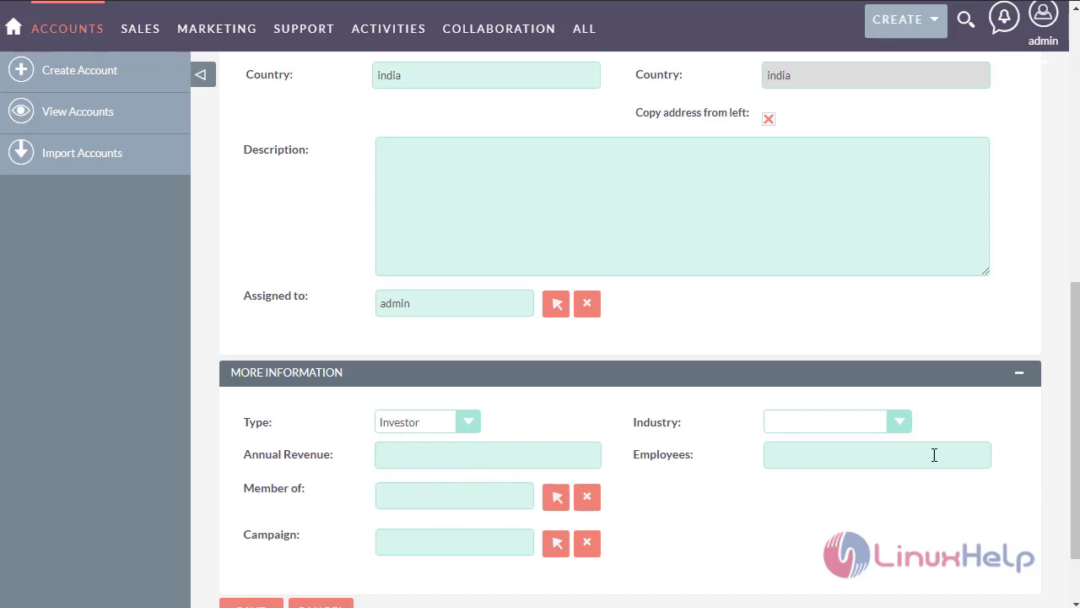
pyautogui.scroll(-1, 987, 496)
pyautogui.click(889, 334)
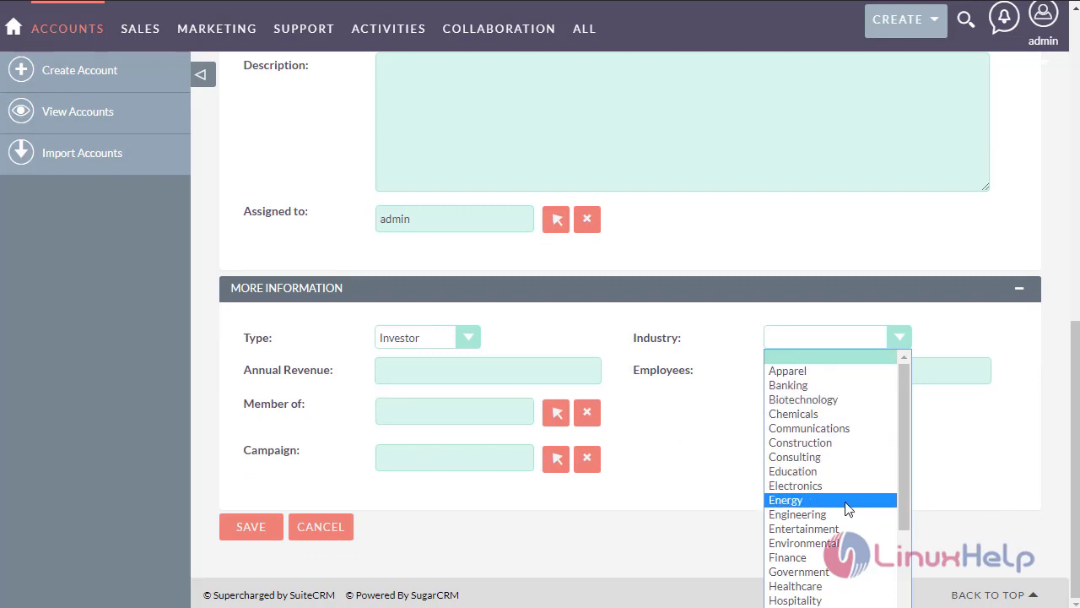
pyautogui.press('Escape')
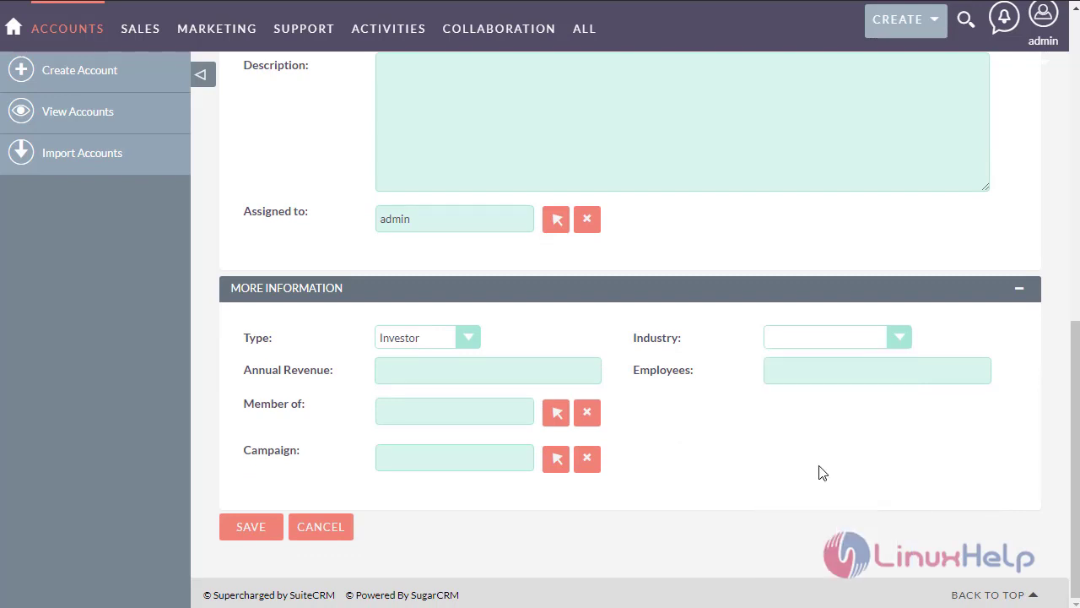
pyautogui.click(549, 360)
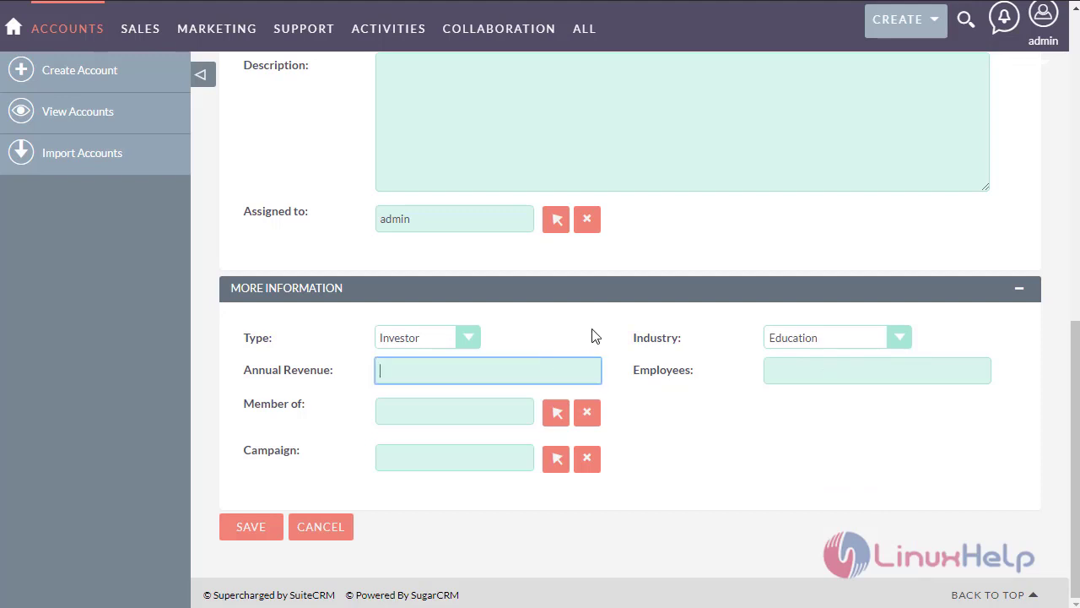
pyautogui.write('15000')
# - Save the reena dancing school account and go to the empty Opportunities list
pyautogui.click(253, 534)
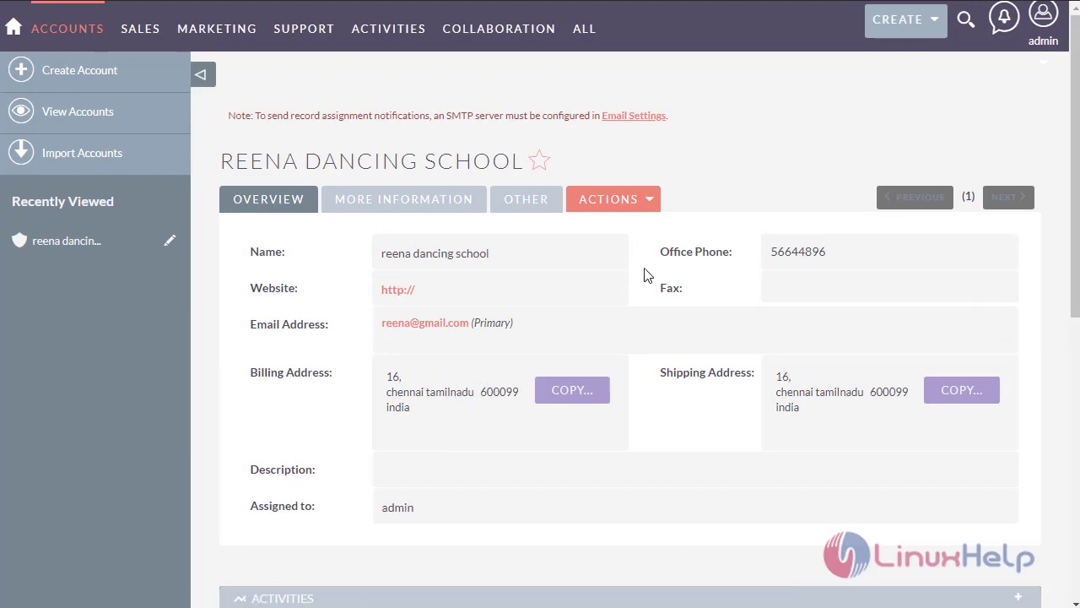
pyautogui.moveTo(583, 53)
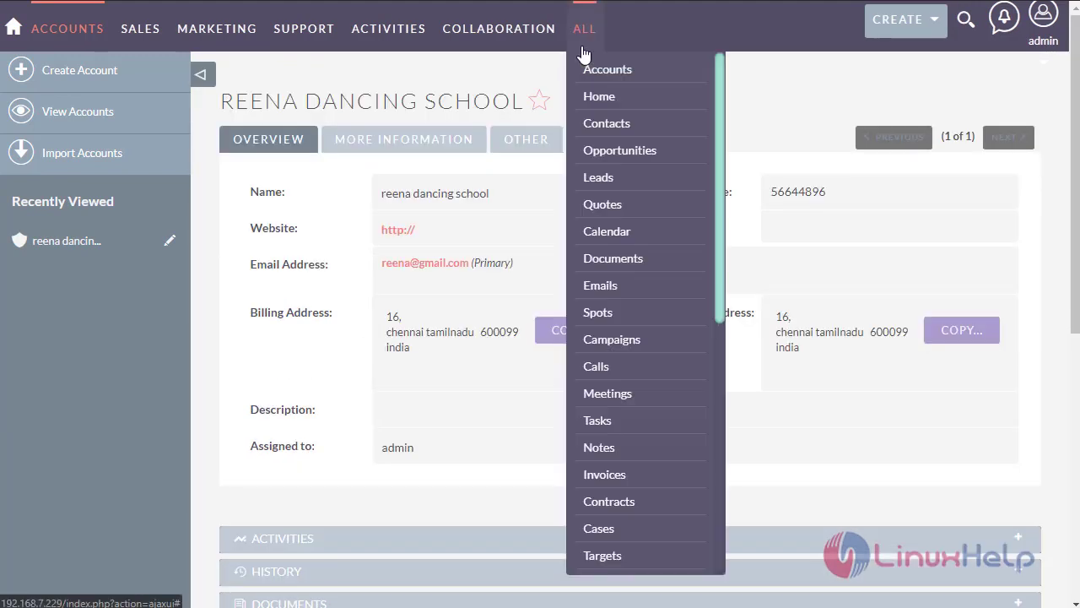
pyautogui.click(619, 151)
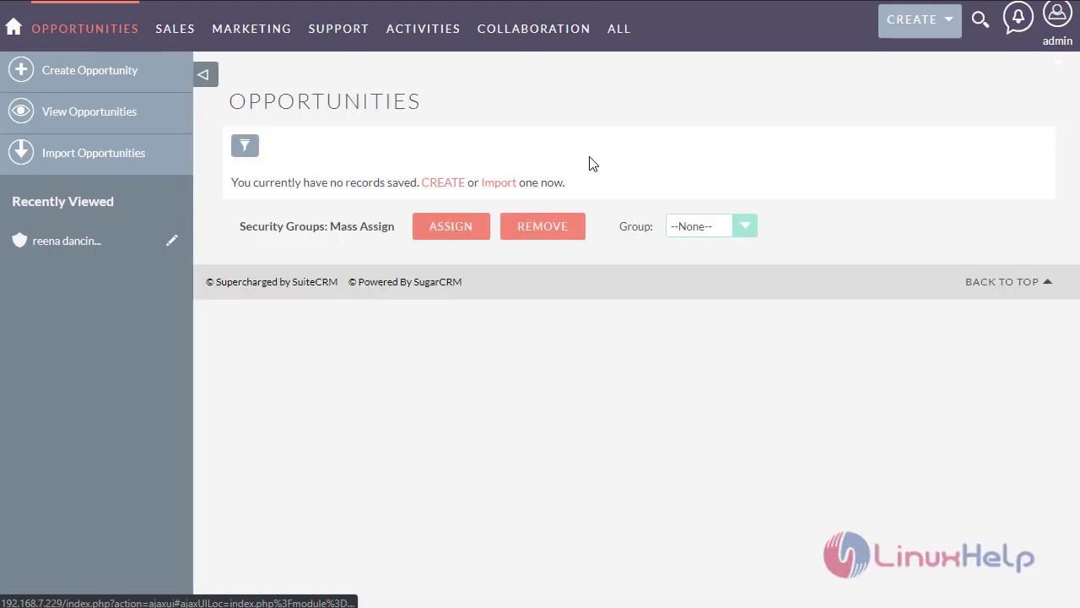
# - Create an opportunity named 'Reena' linked to the reena dancing school account
pyautogui.click(170, 77)
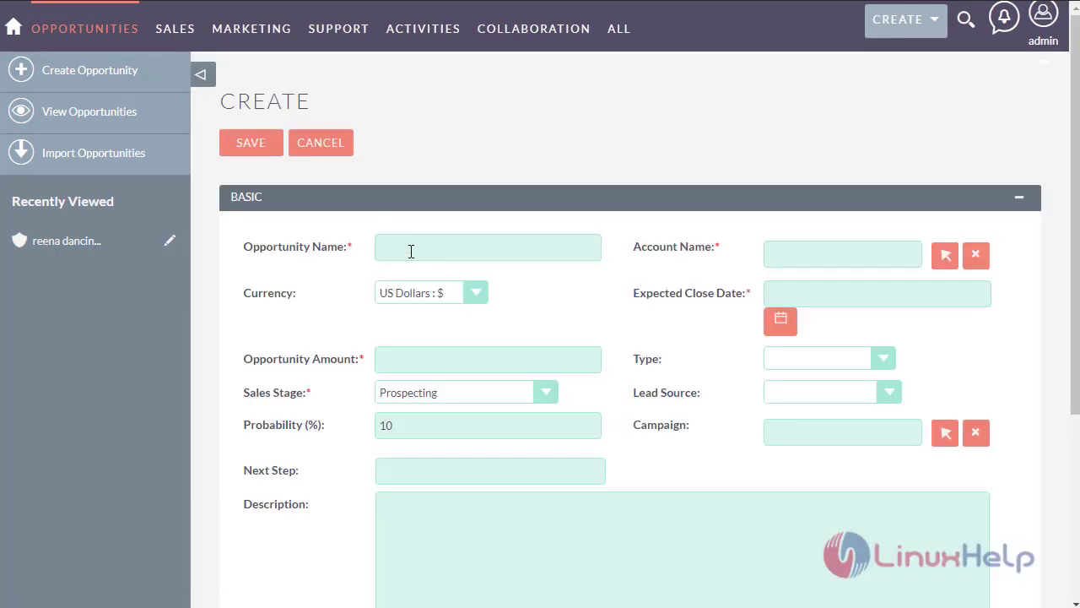
pyautogui.click(411, 253)
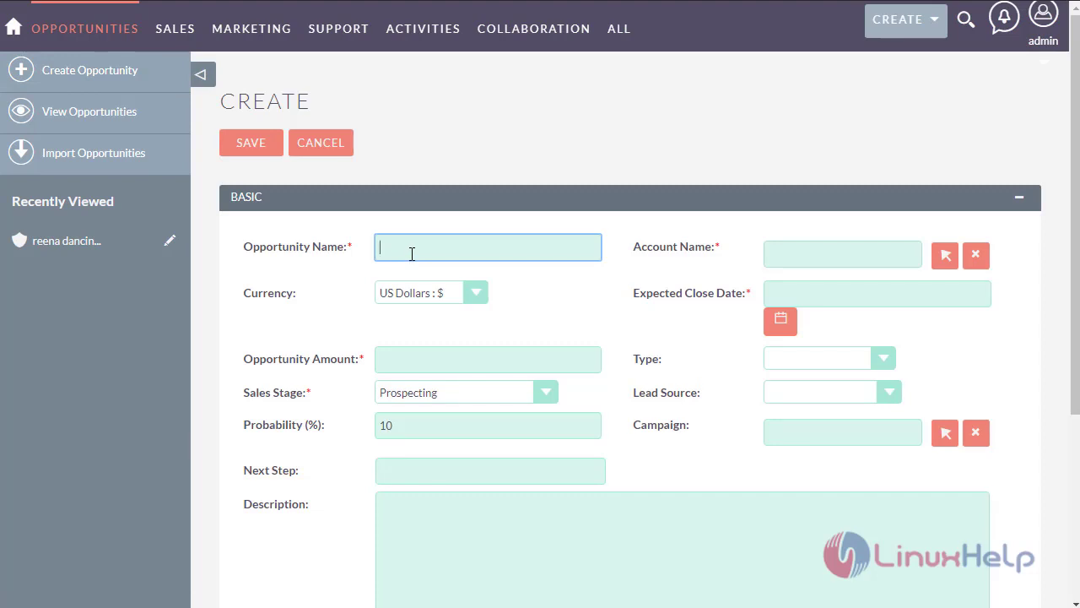
pyautogui.write('Reena')
pyautogui.click(946, 255)
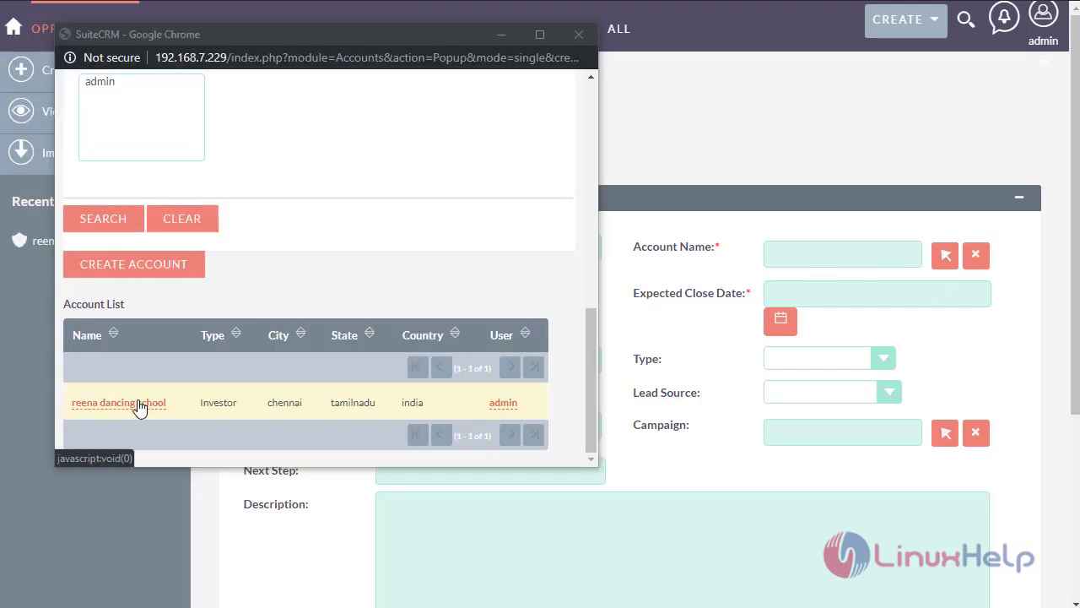
pyautogui.click(136, 404)
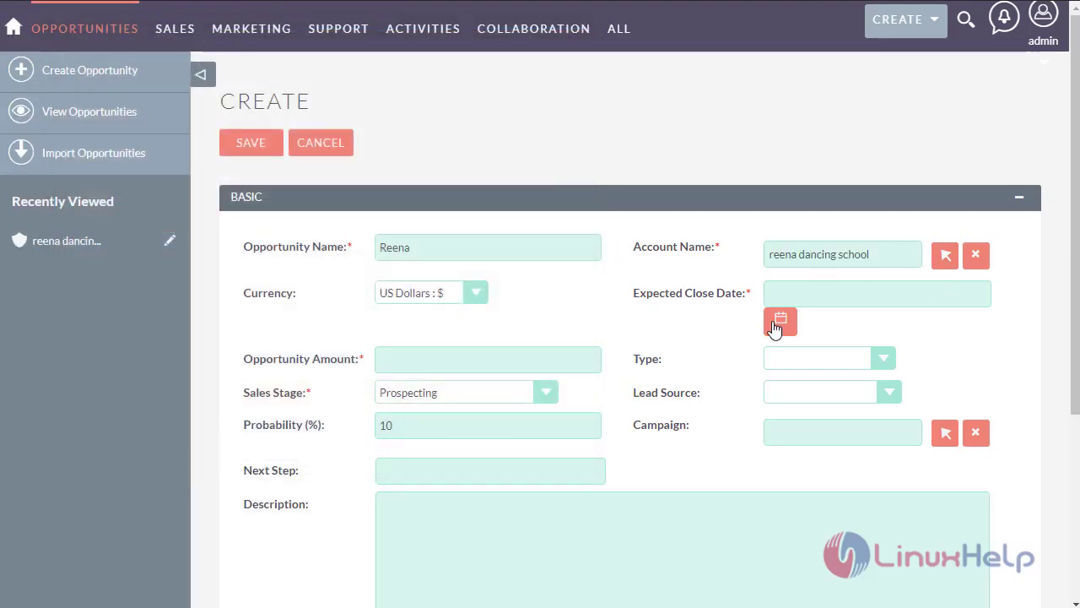
# - Set the expected close date to 09/03/2019 from the calendar
pyautogui.click(776, 329)
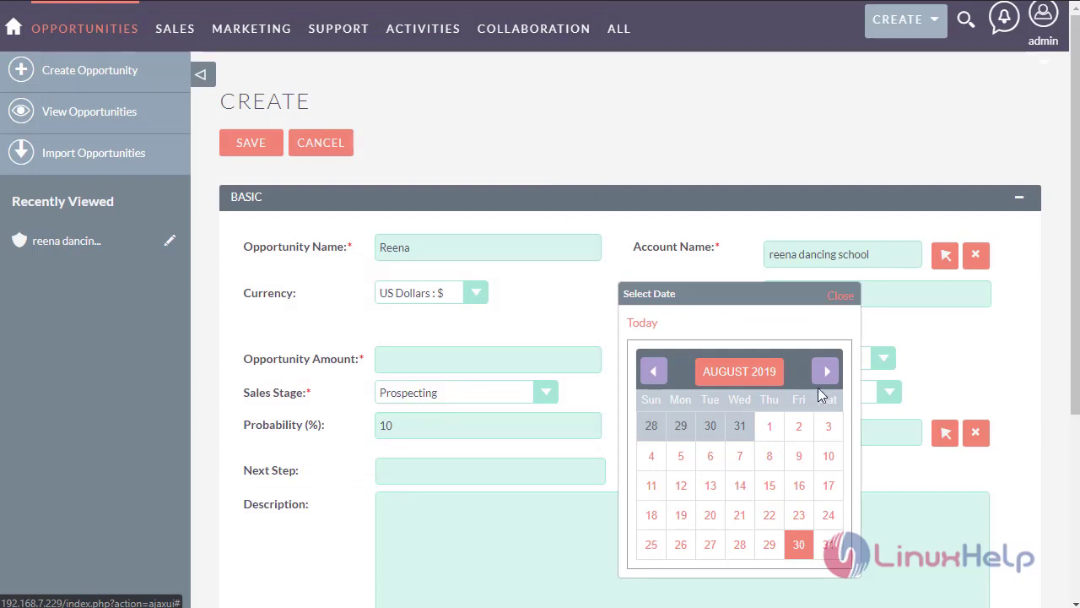
pyautogui.click(825, 372)
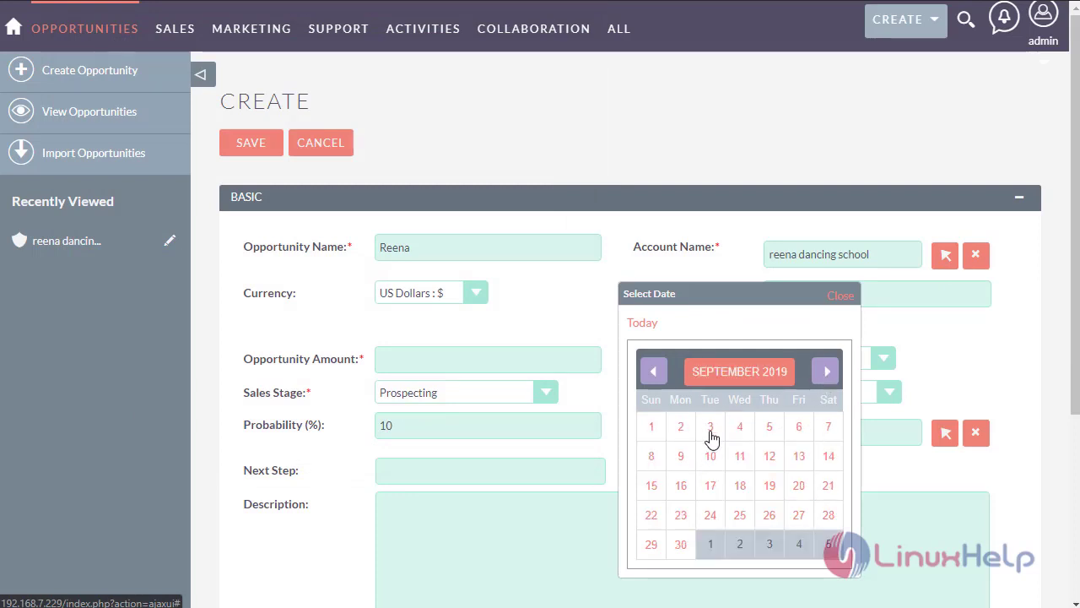
pyautogui.click(710, 428)
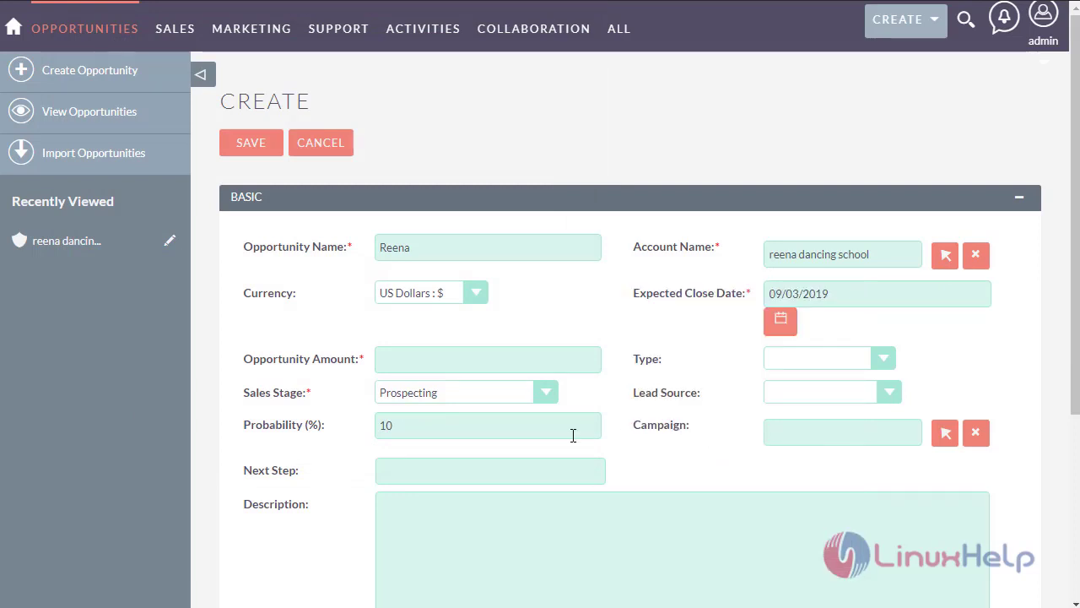
# - Enter opportunity amount 15000, type New Business and lead source Web Site
pyautogui.click(489, 361)
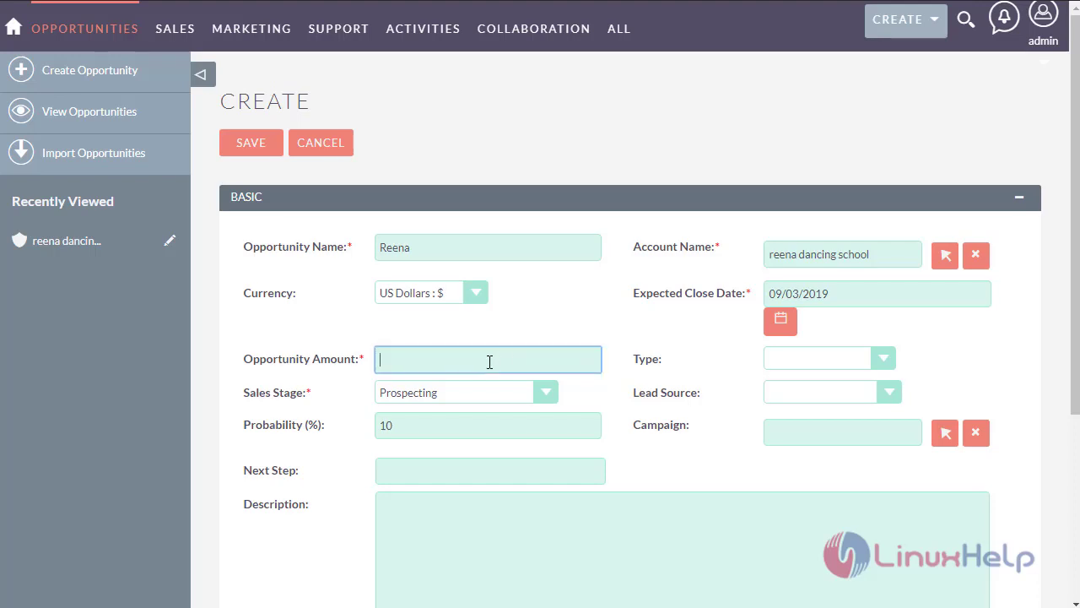
pyautogui.write('15000')
pyautogui.click(945, 342)
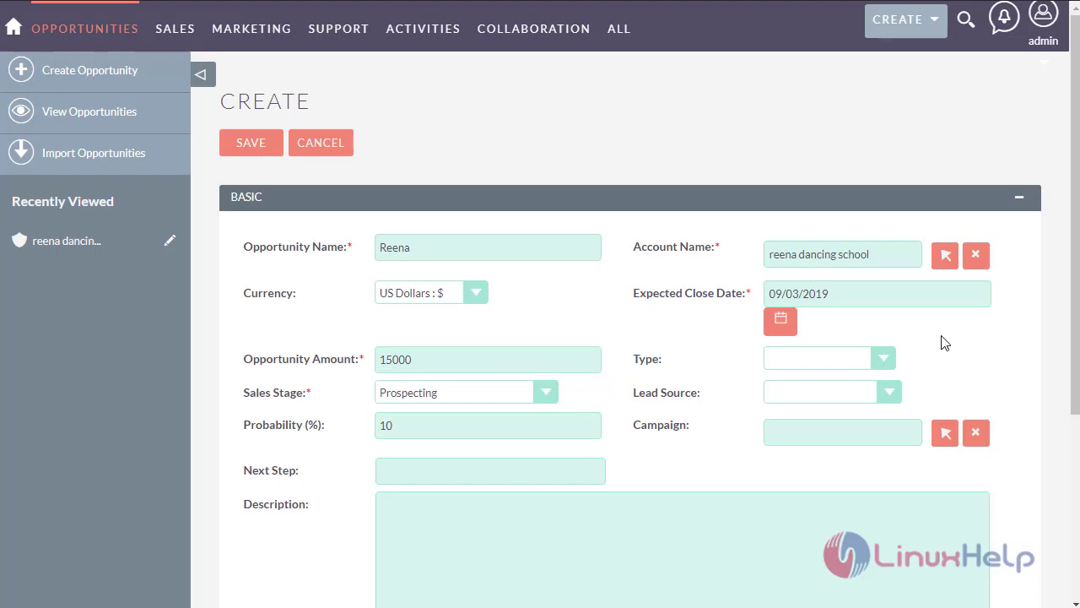
pyautogui.click(886, 361)
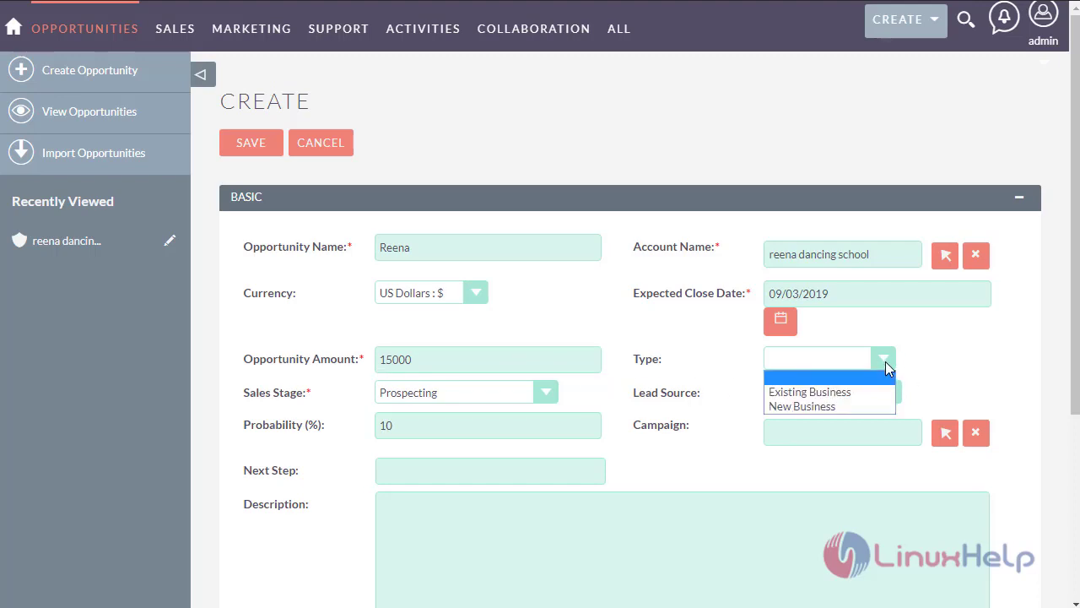
pyautogui.click(848, 406)
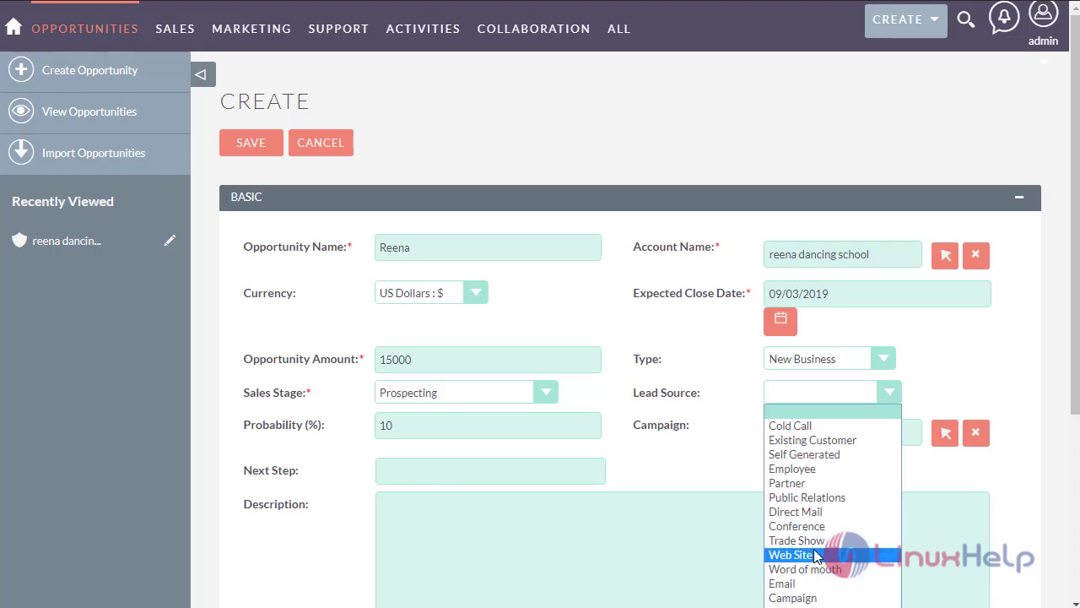
pyautogui.click(811, 559)
pyautogui.scroll(-1, 673, 395)
pyautogui.scroll(-2, 672, 395)
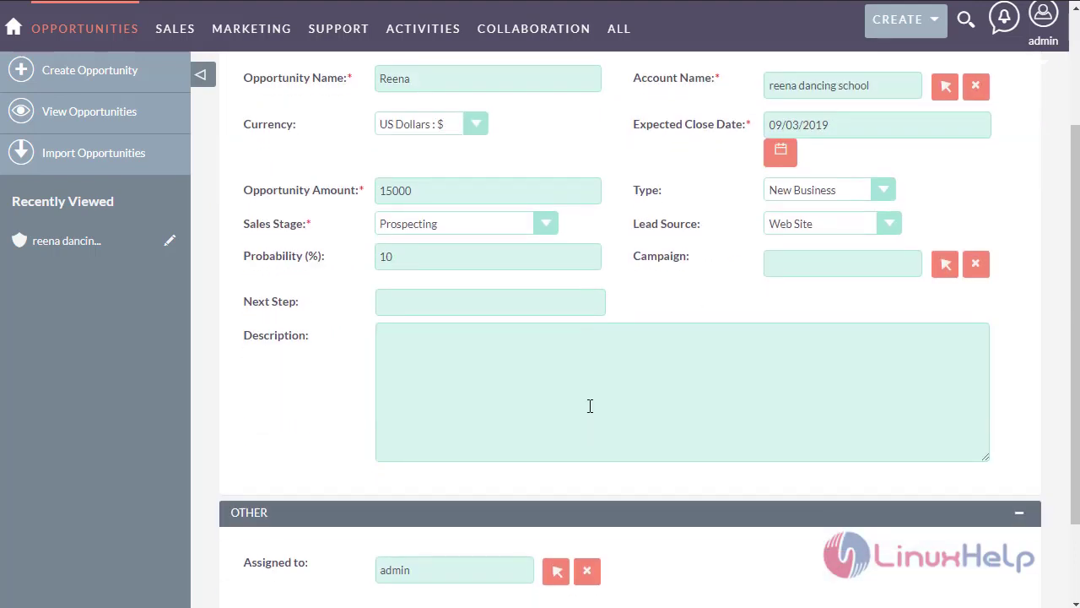
pyautogui.click(470, 301)
pyautogui.scroll(-2, 478, 424)
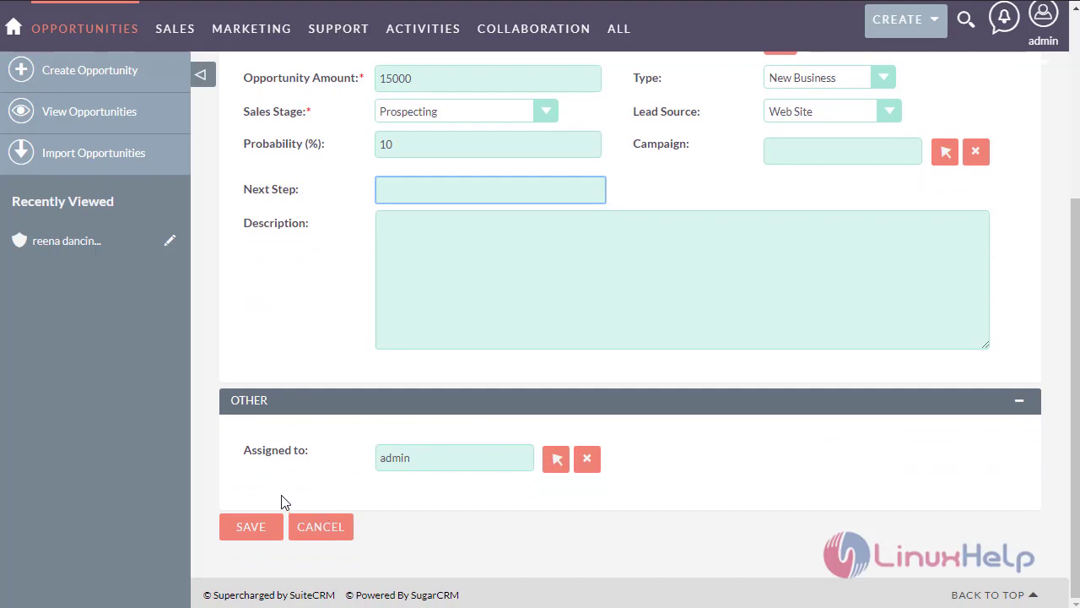
# - Save the Reena opportunity and look over its detail view
pyautogui.click(264, 528)
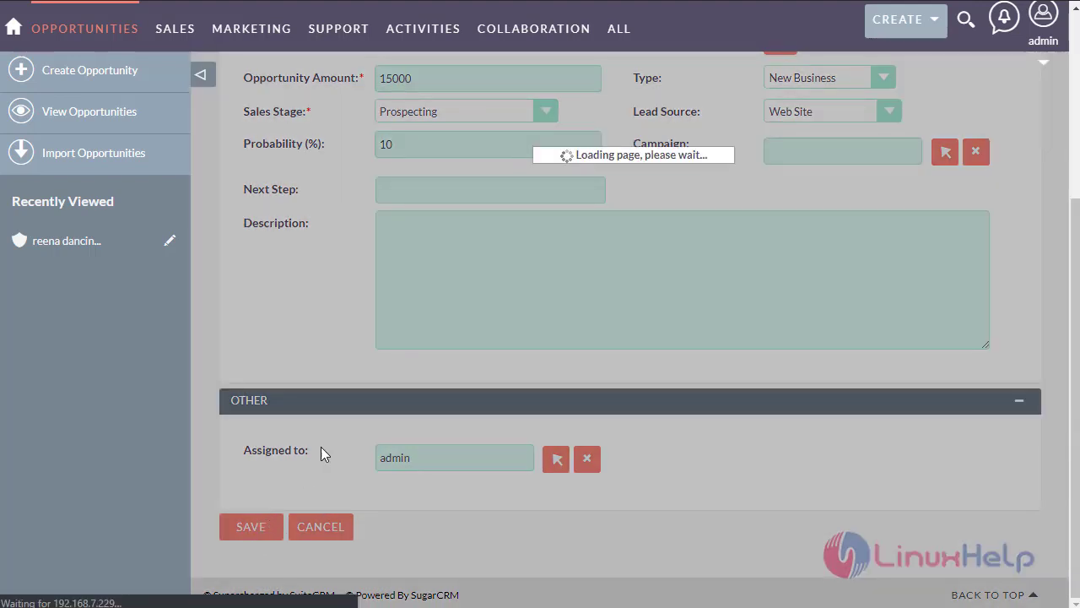
pyautogui.scroll(-5, 329, 372)
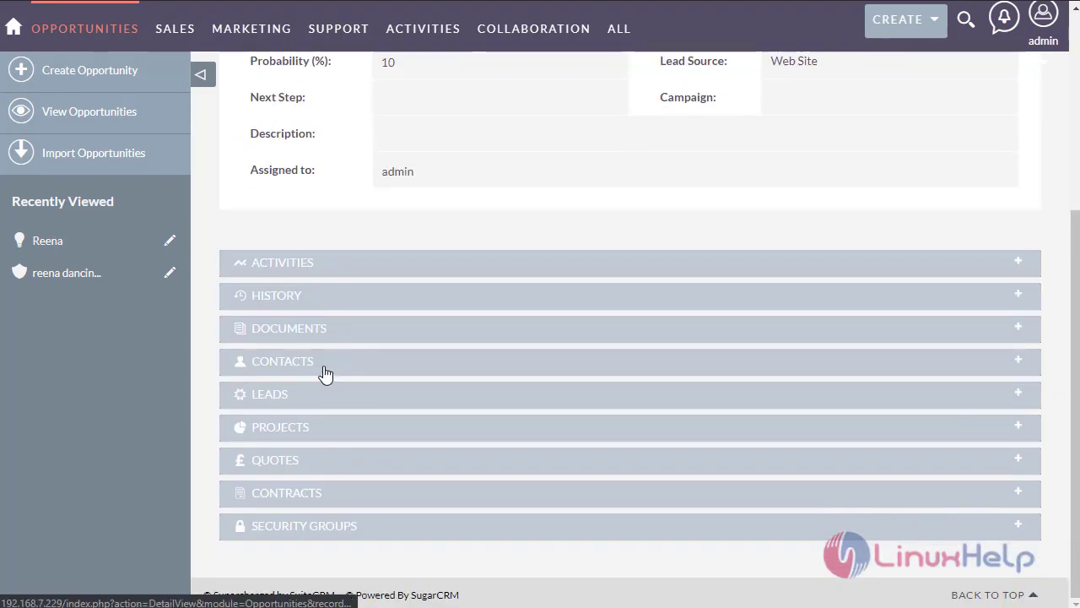
pyautogui.scroll(5, 284, 343)
pyautogui.scroll(1, 286, 339)
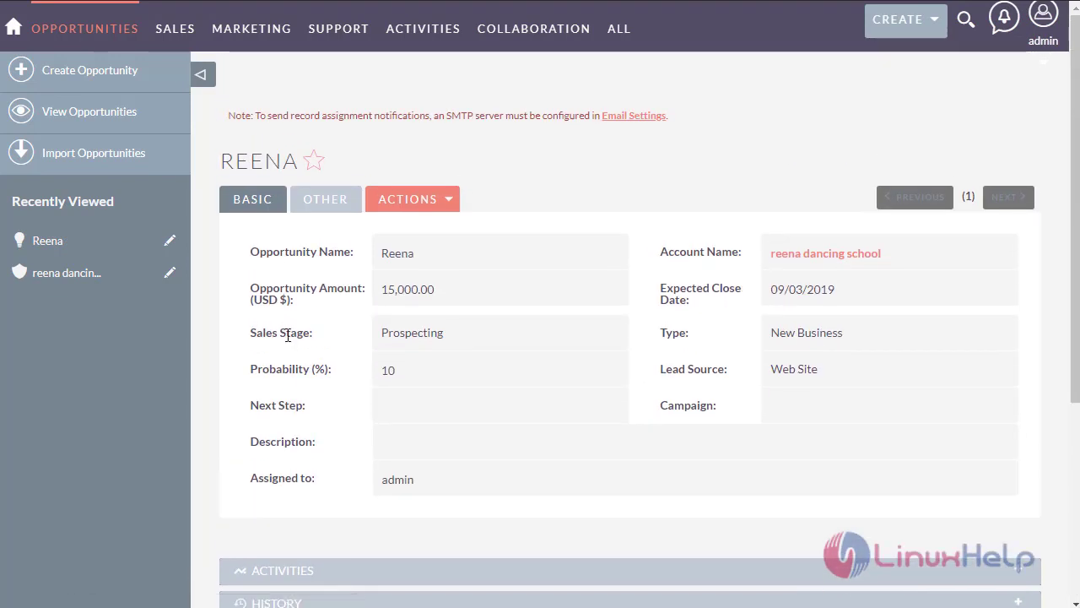
pyautogui.scroll(-3, 289, 332)
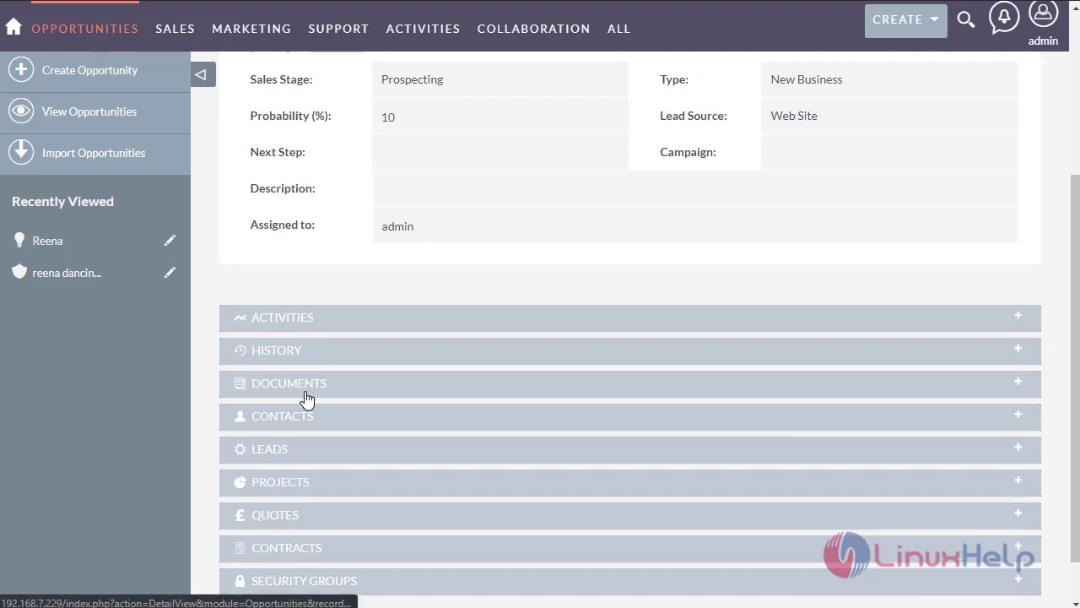
# - Expand the empty Activities, History, Documents and Contacts subpanels
pyautogui.click(339, 317)
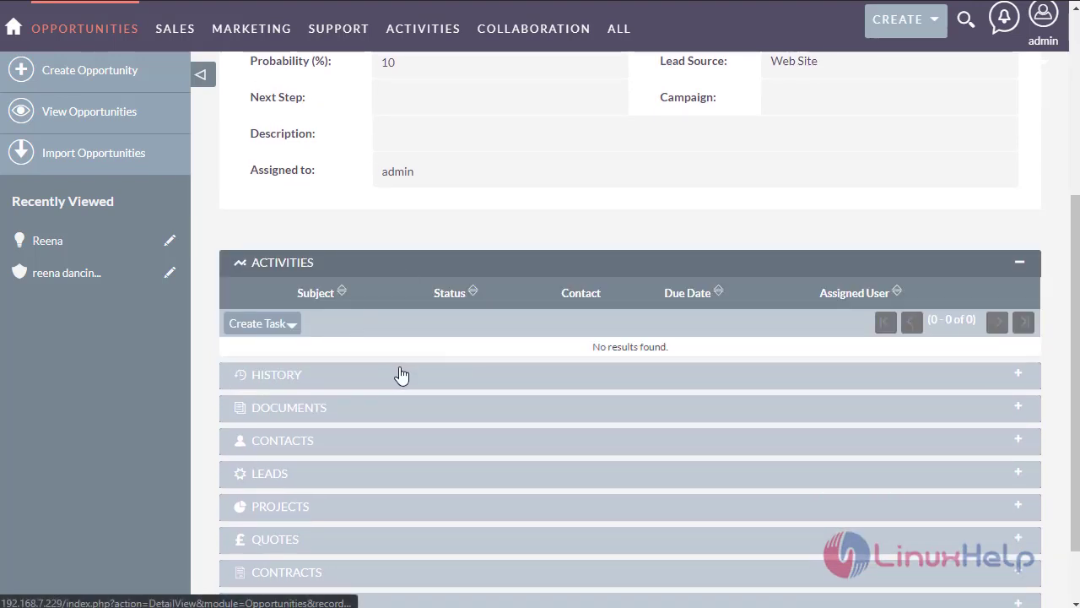
pyautogui.click(339, 381)
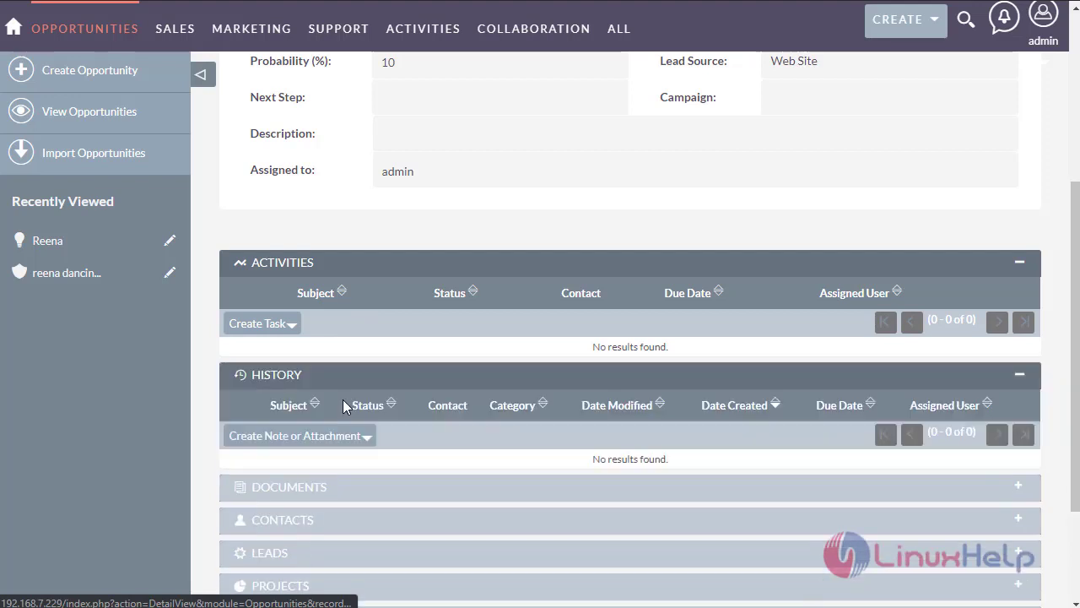
pyautogui.click(325, 489)
pyautogui.scroll(-3, 333, 472)
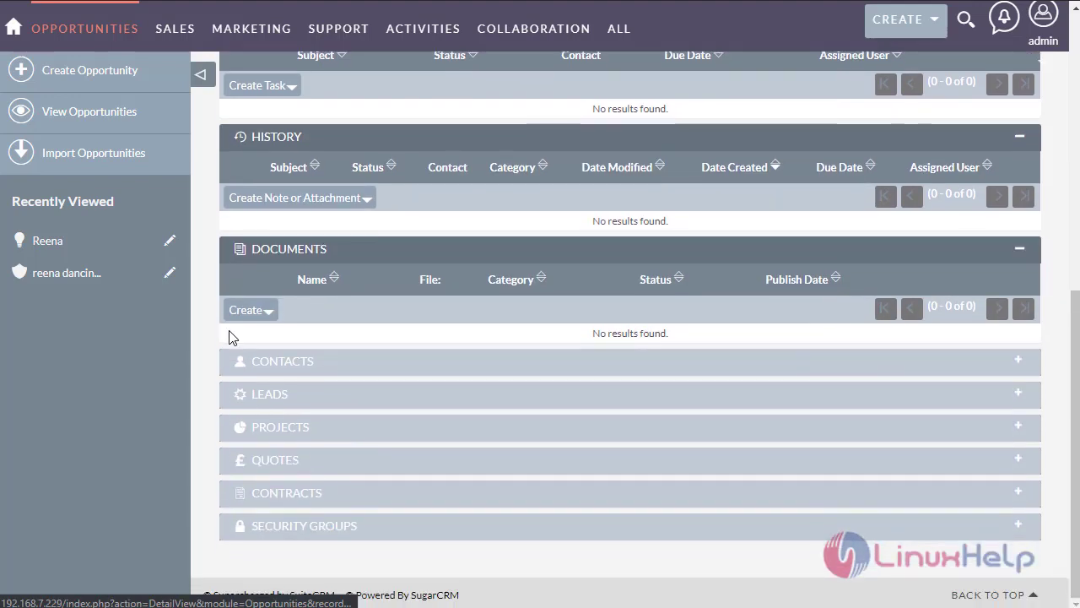
pyautogui.click(378, 376)
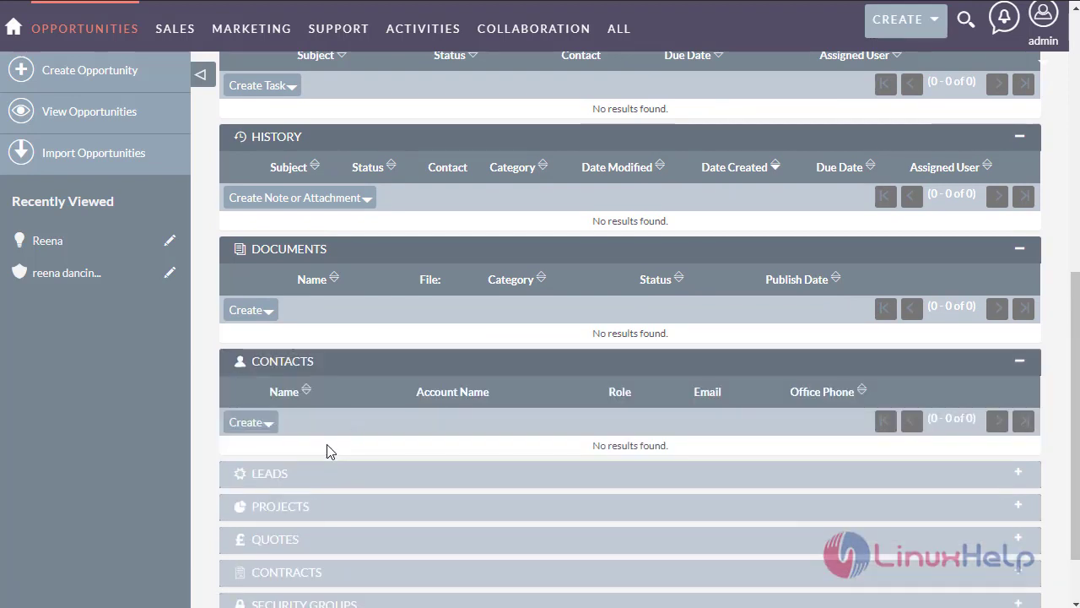
pyautogui.scroll(-2, 328, 448)
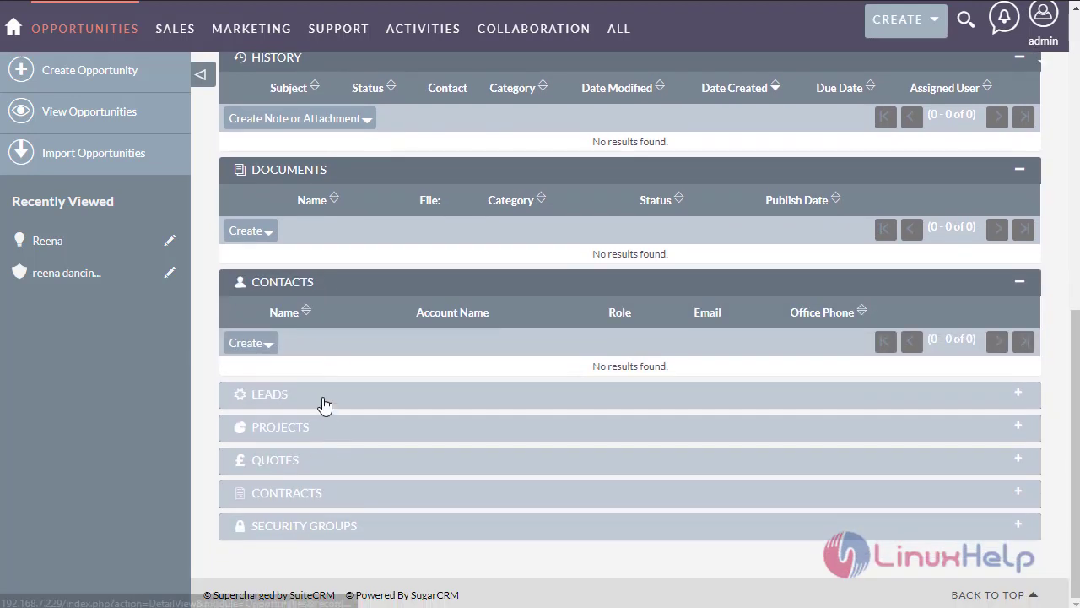